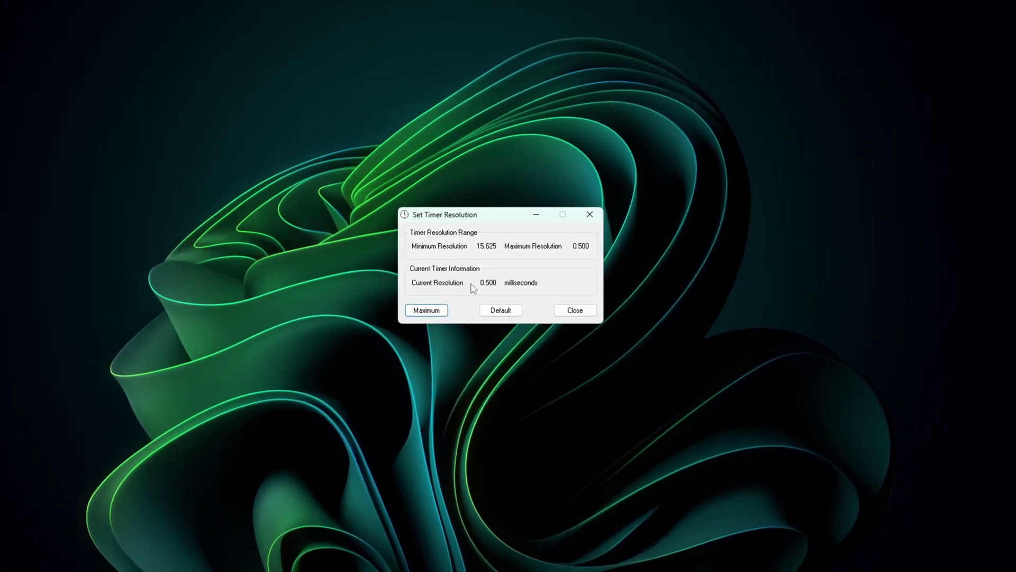
- Highlight the 0.500 resolution values, then launch TimerResolution.exe from the fol folder
double_click(488, 283)
left_click_drag(572, 245, 604, 244)
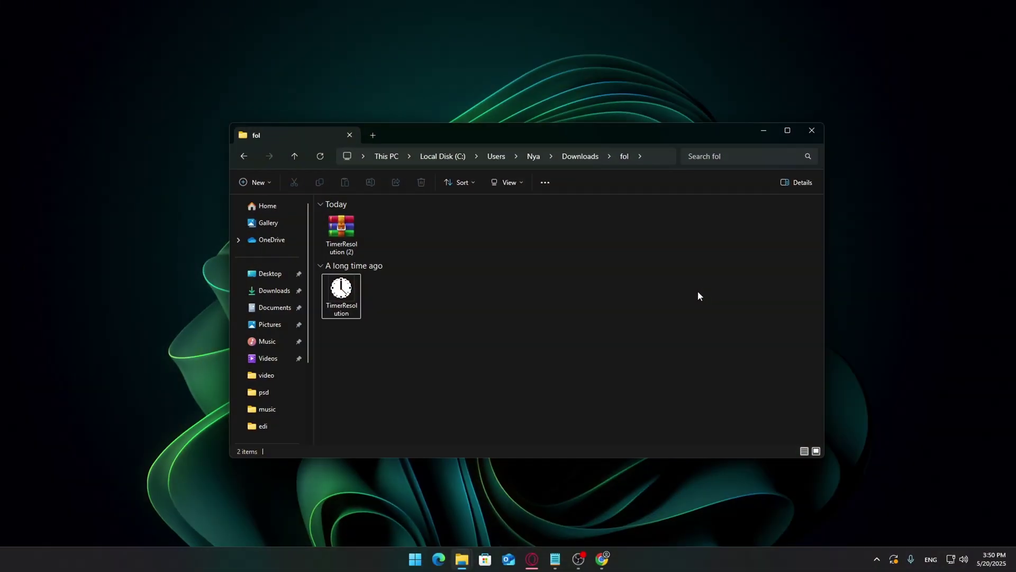
double_click(343, 301)
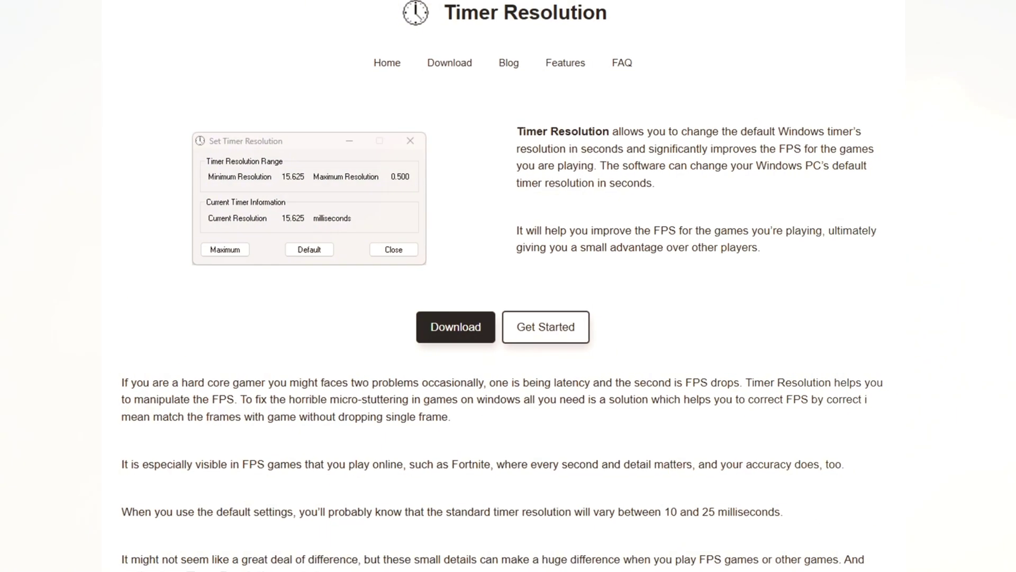
- Download the TimerResolution zip from the site's download page and show its folder
scroll(852, 286, "down", 3)
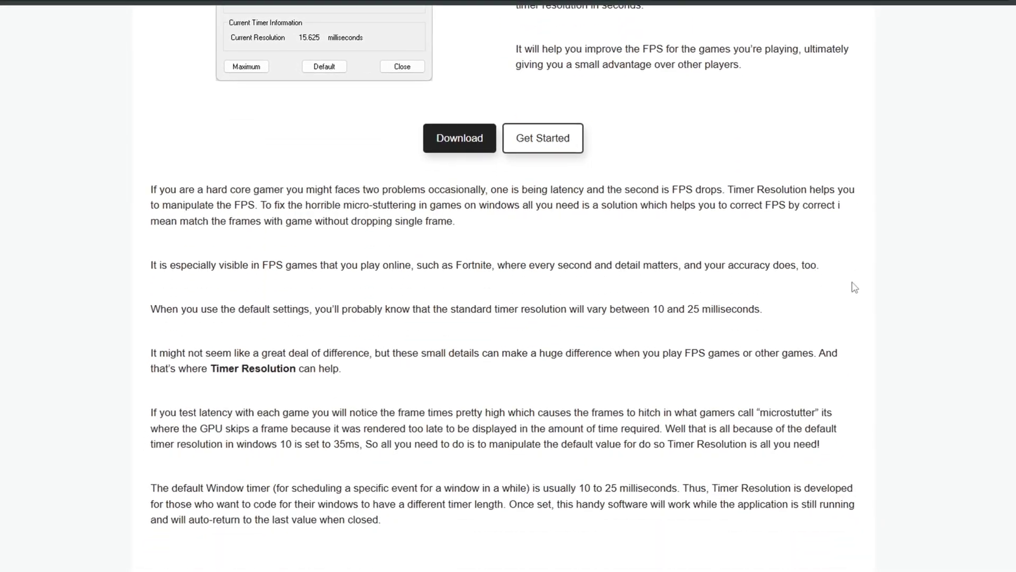
scroll(608, 296, "up", 3)
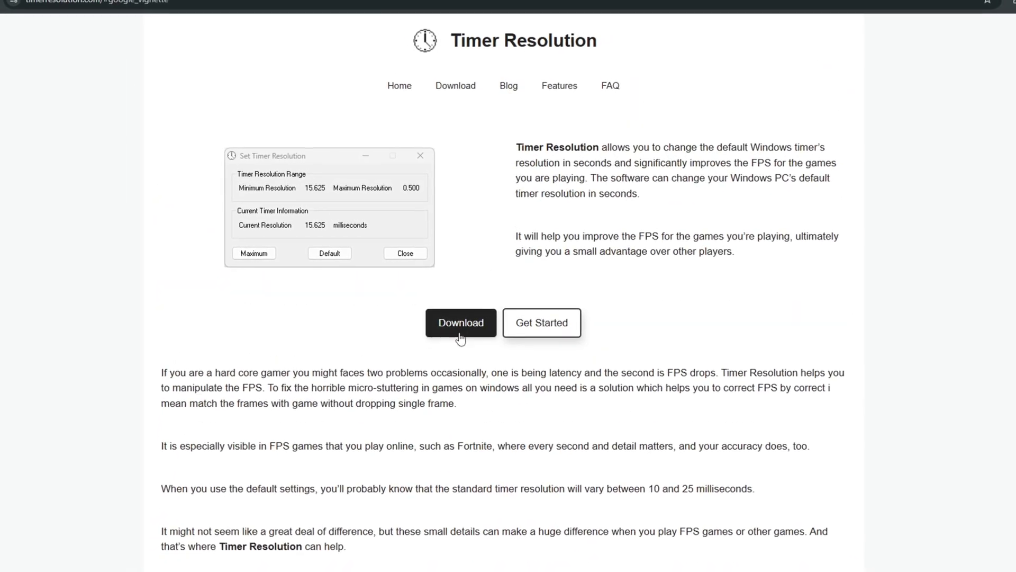
left_click(460, 334)
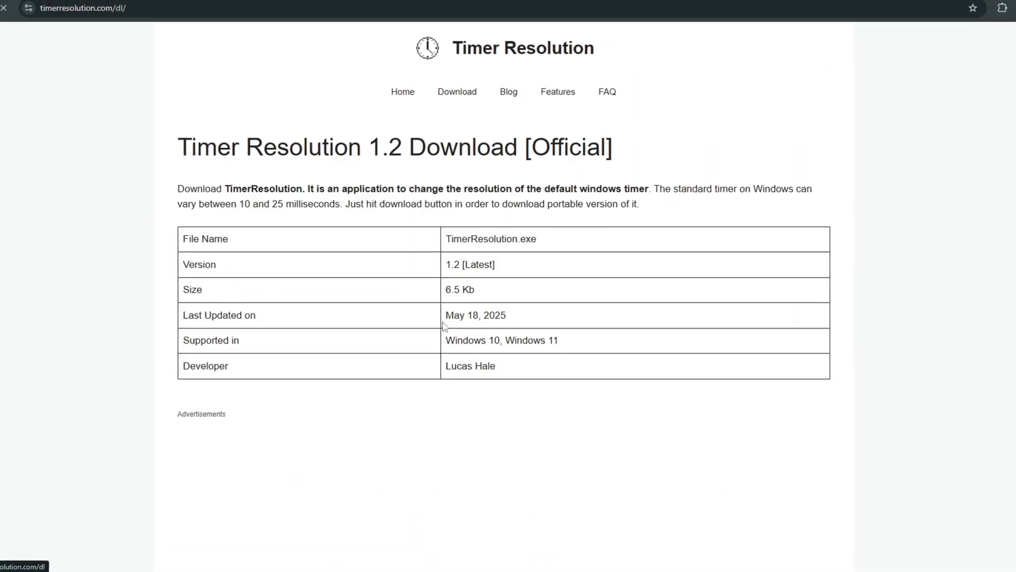
scroll(560, 313, "down", 3)
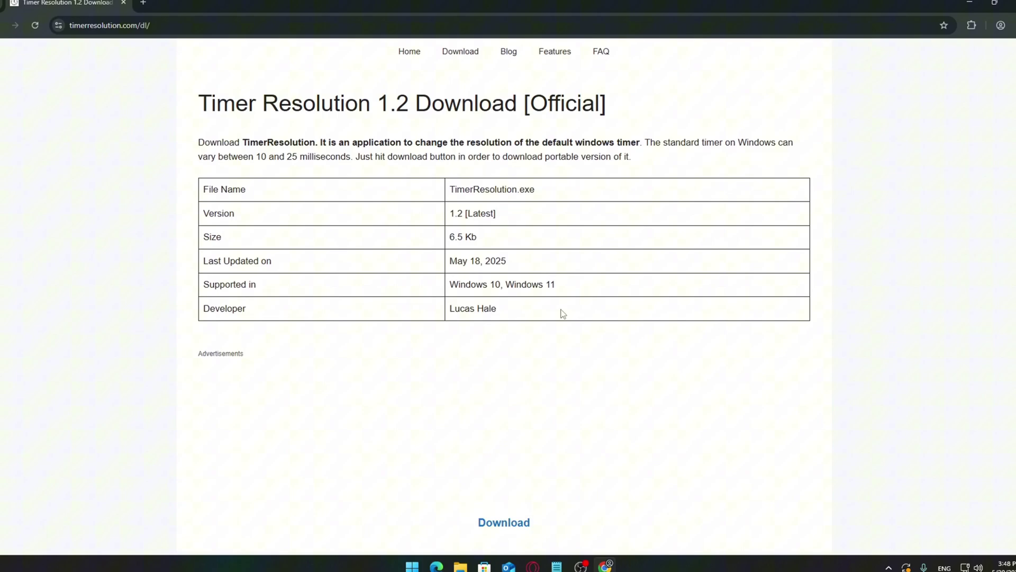
left_click(503, 485)
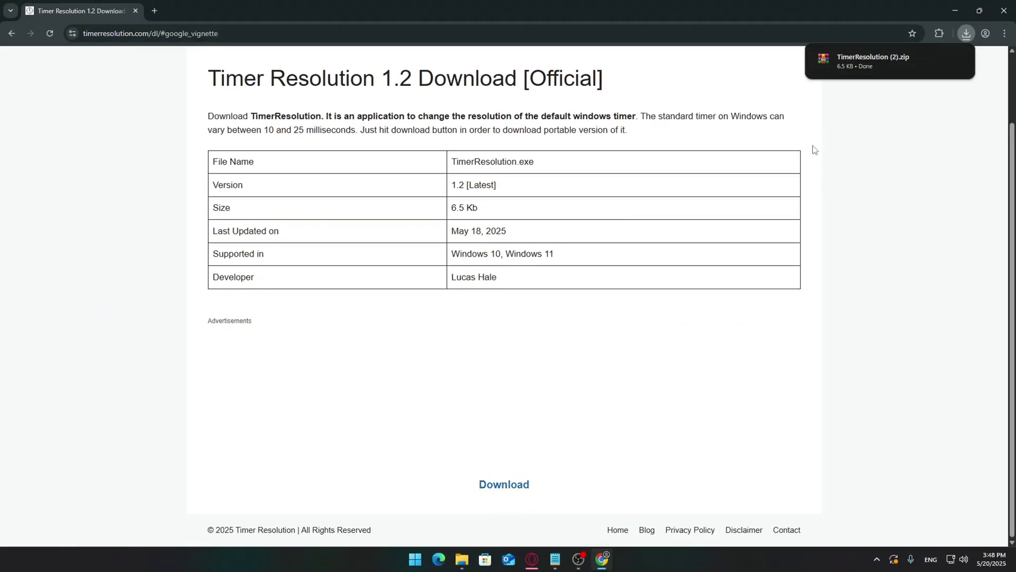
mouse_move(926, 59)
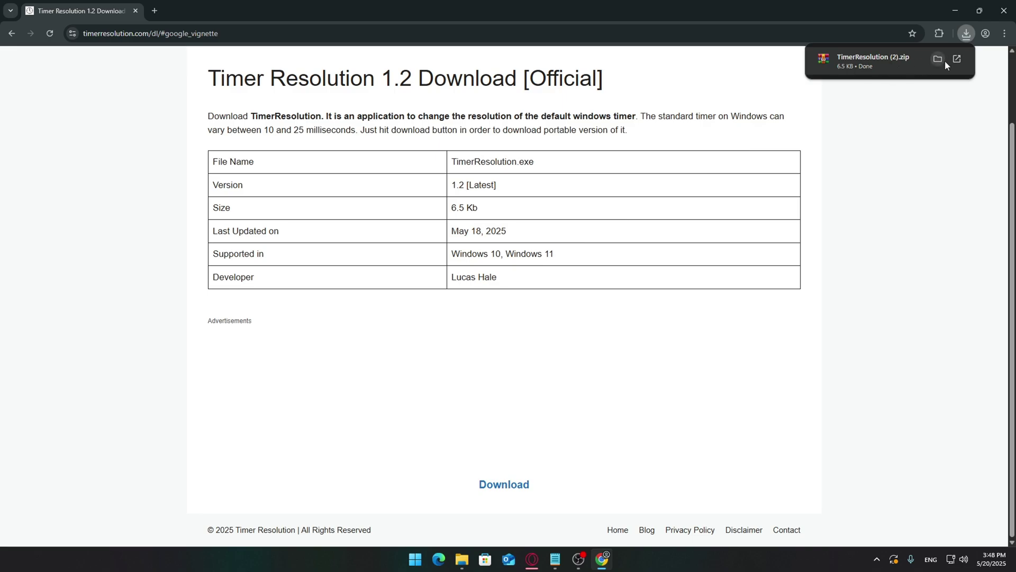
left_click(941, 59)
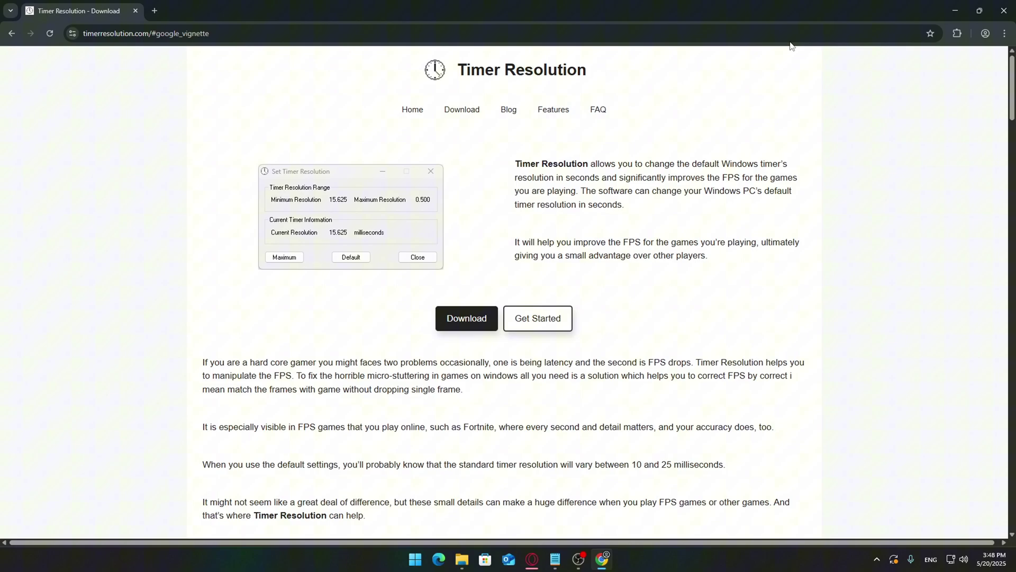
- Download the Timer Resolution 1.2 zip again and select TimerResolution (2) in the fol folder
scroll(801, 260, "down", 3)
scroll(705, 209, "up", 3)
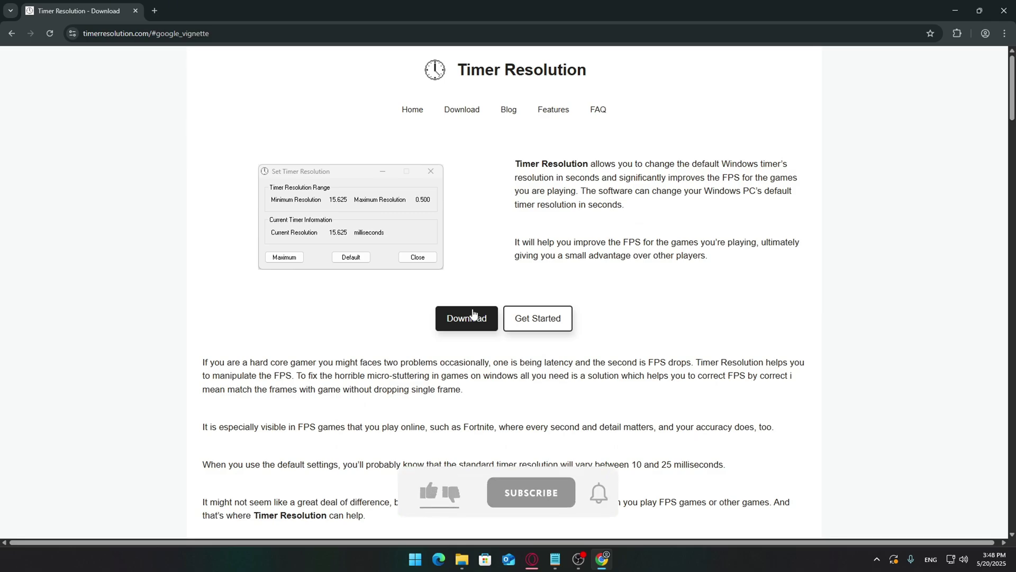
left_click(449, 321)
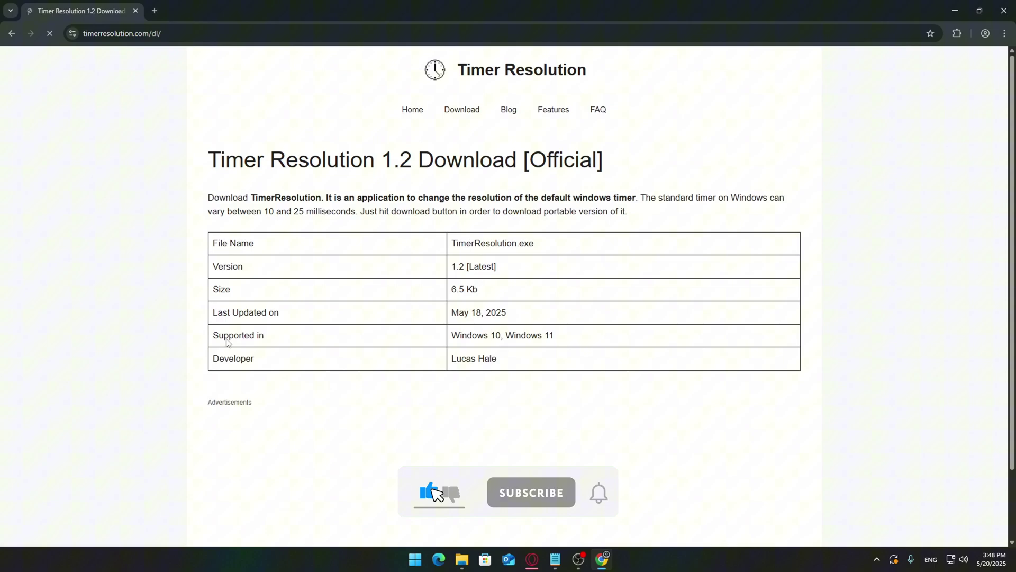
scroll(439, 334, "down", 2)
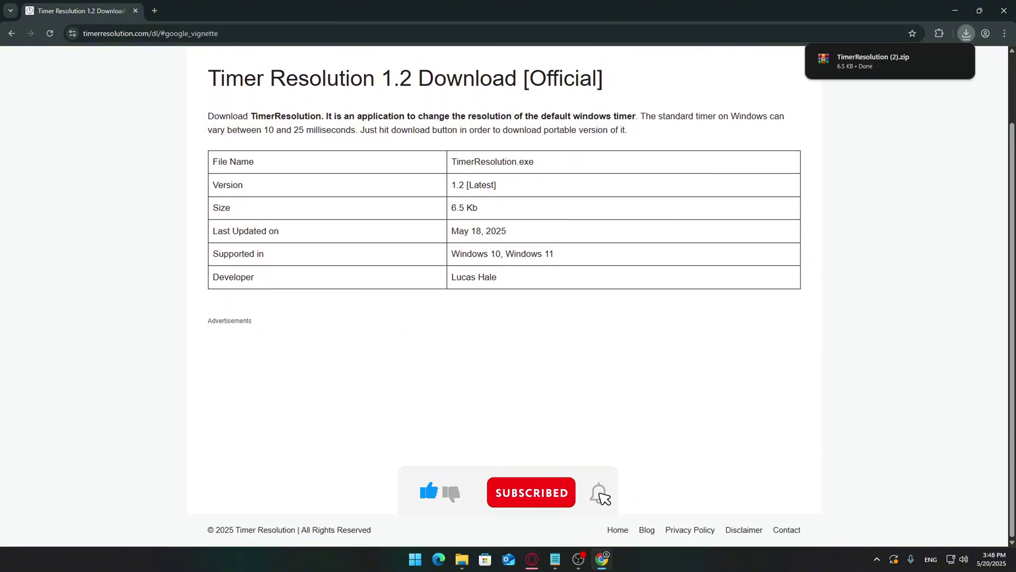
mouse_move(900, 62)
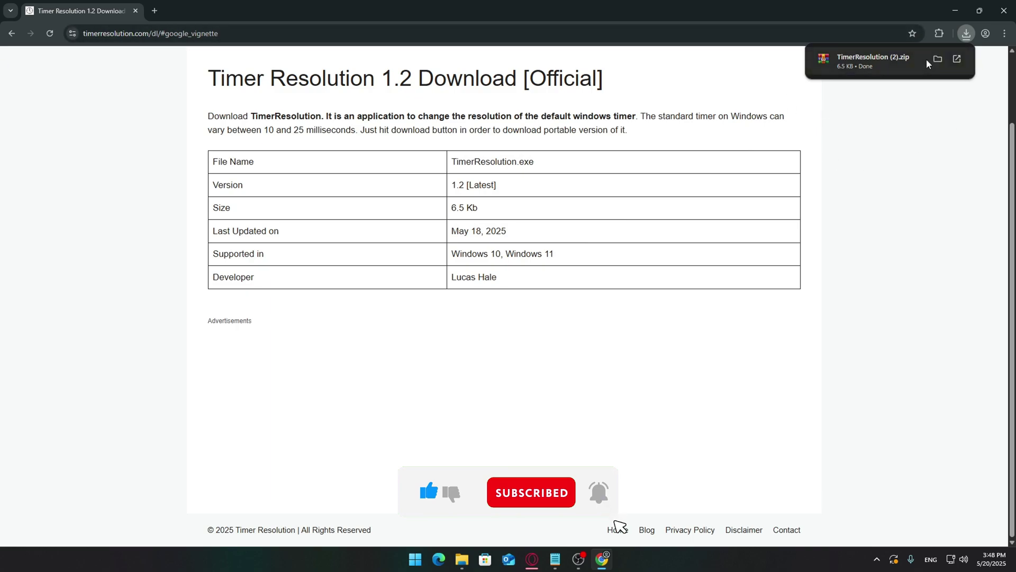
left_click(939, 59)
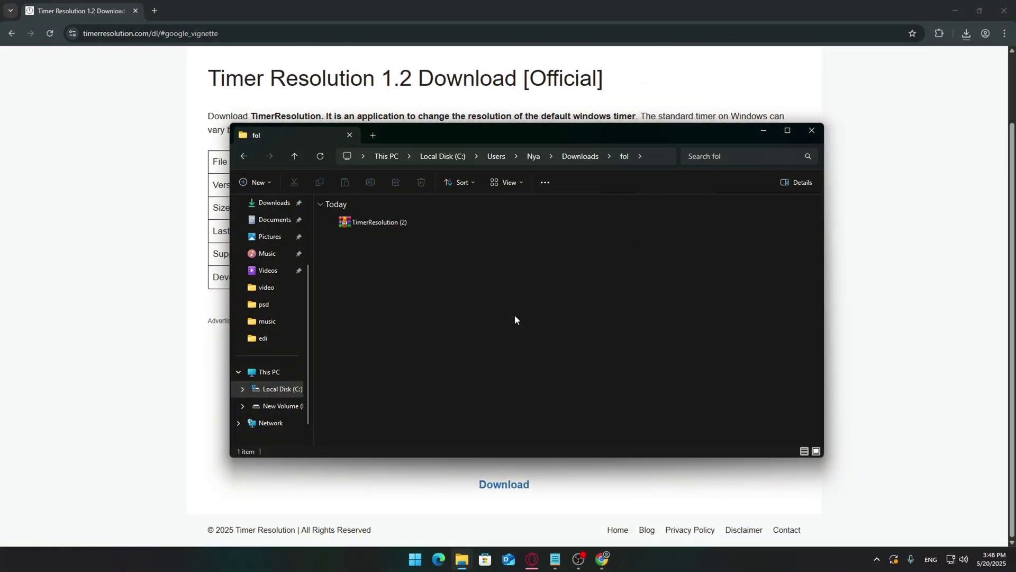
scroll(515, 314, "up", 4)
left_click_drag(464, 340, 338, 230)
scroll(265, 230, "up", 3)
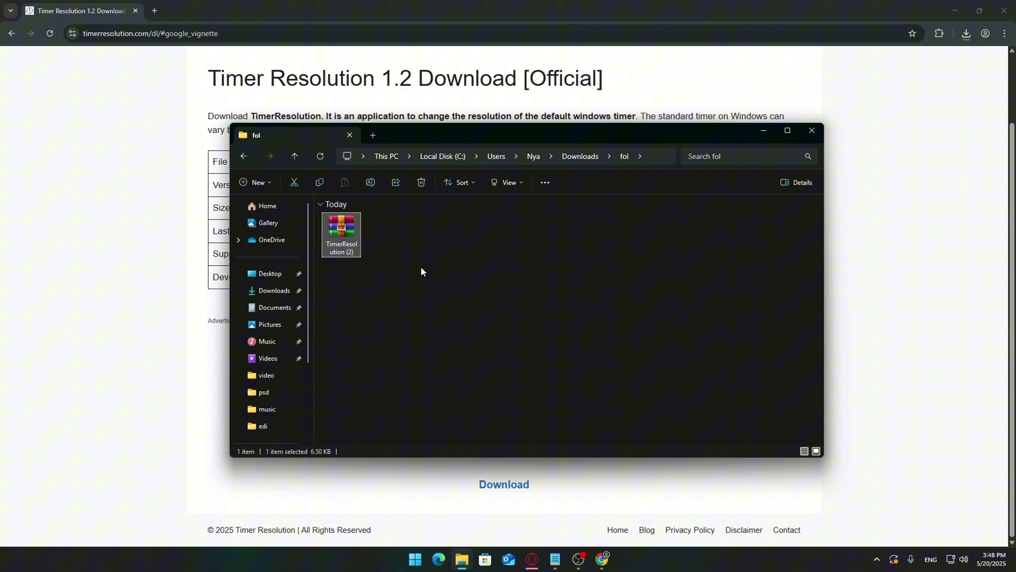
- Extract TimerResolution (2) here with WinRAR and select the extracted TimerResolution program
right_click(340, 231)
mouse_move(420, 412)
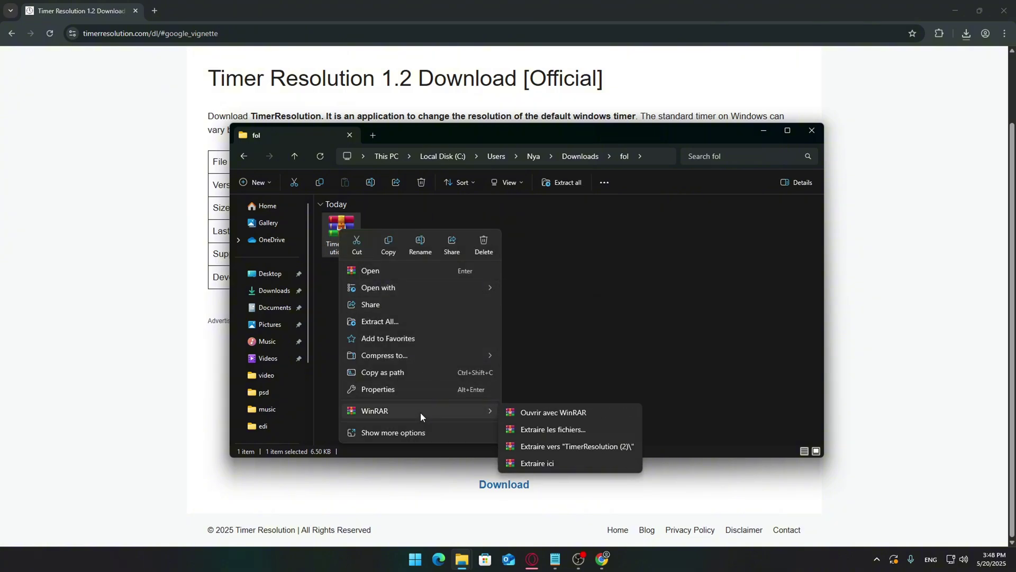
left_click(560, 463)
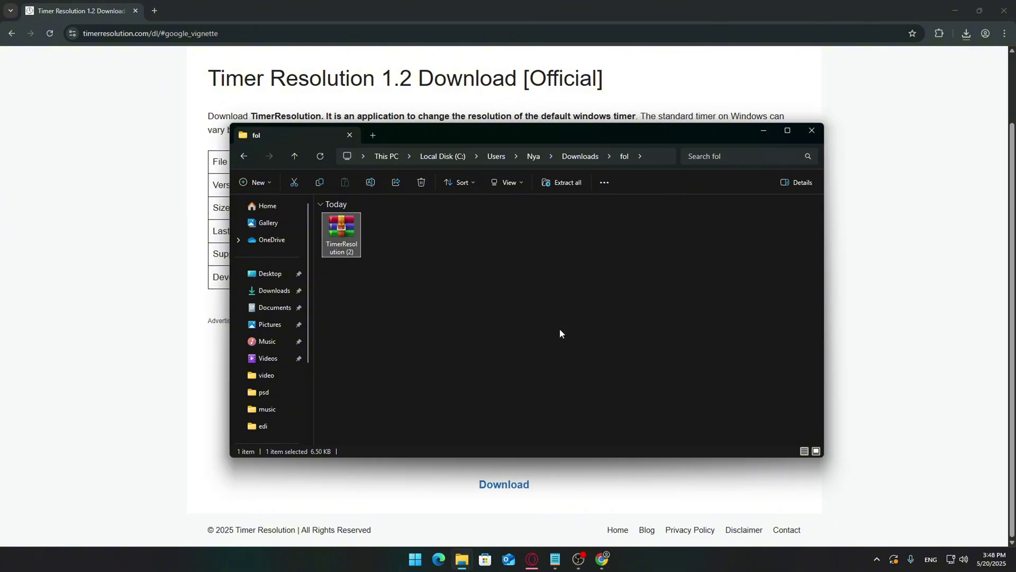
left_click(343, 295)
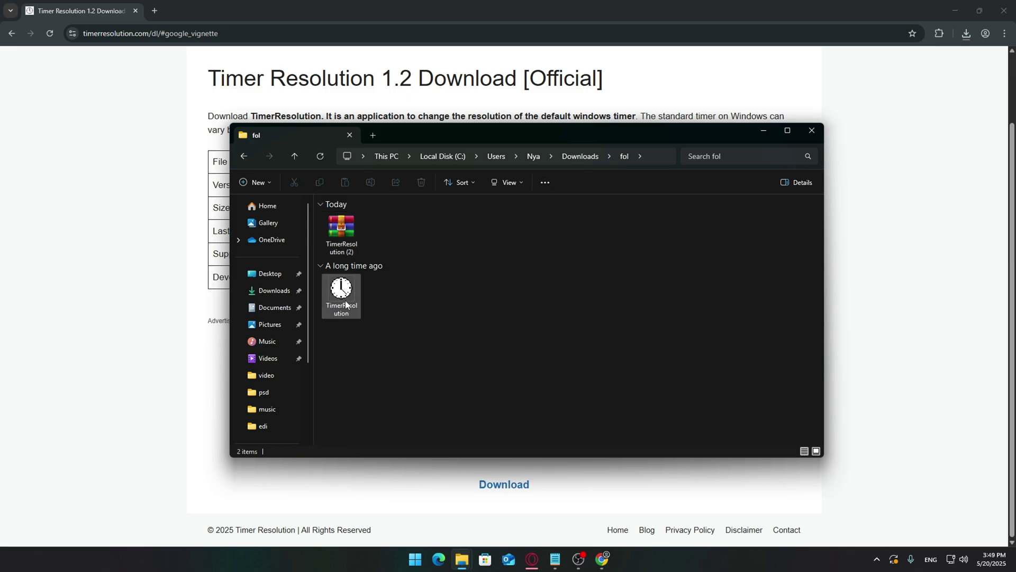
left_click(435, 329)
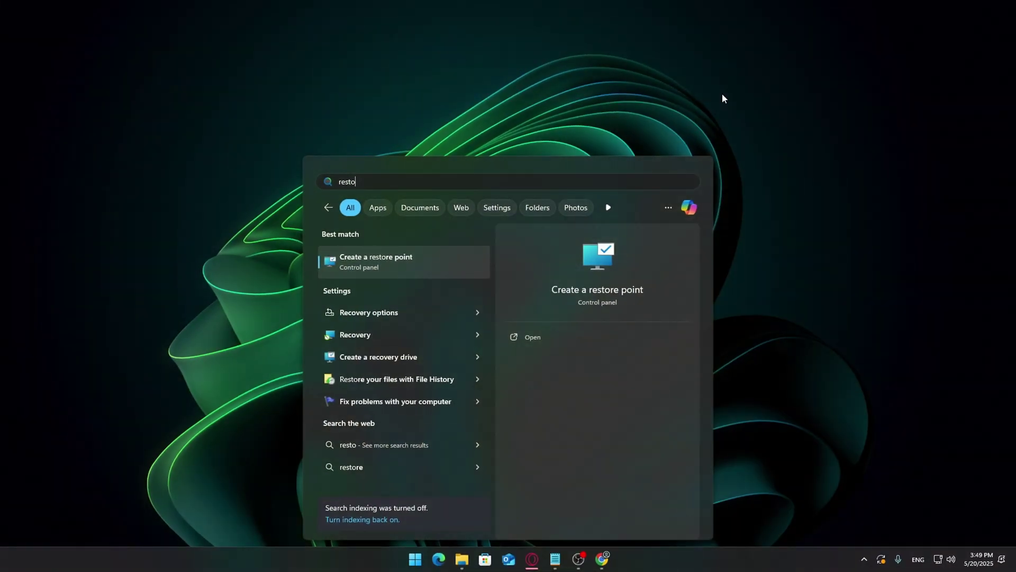
- Open the restore point settings, choose New Volume (D:) and start creating a restore point
key("Return")
left_click_drag(169, 68, 548, 109)
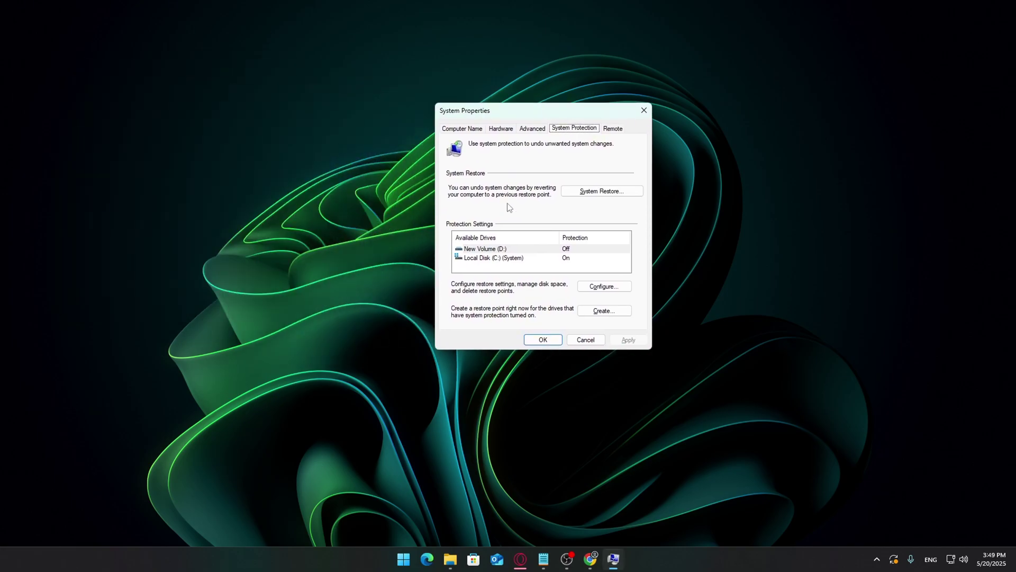
left_click(530, 249)
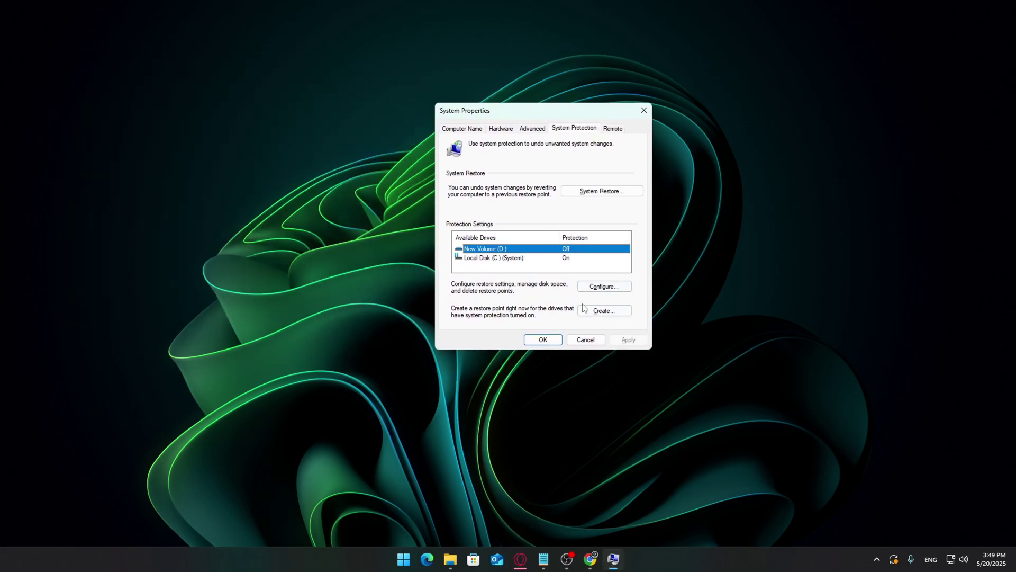
left_click(612, 310)
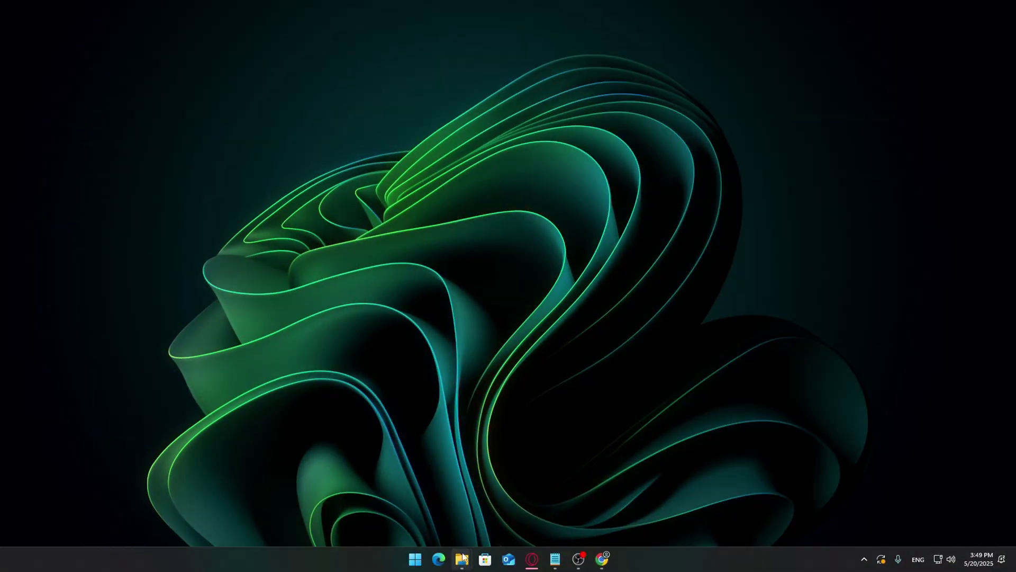
- Bring back the fol folder and open the TimerResolution program's Properties
mouse_move(463, 558)
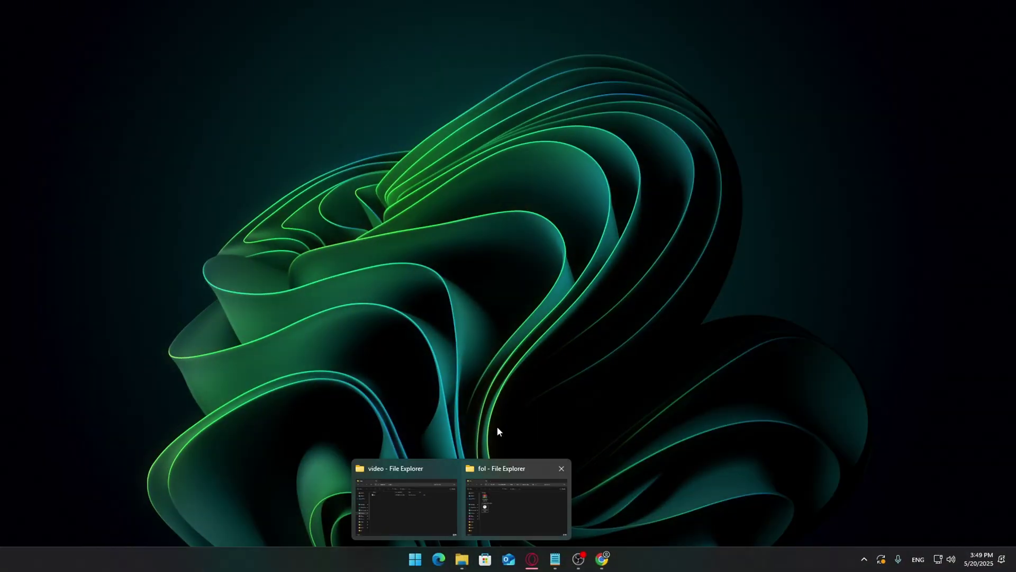
left_click(490, 498)
left_click_drag(390, 385, 341, 291)
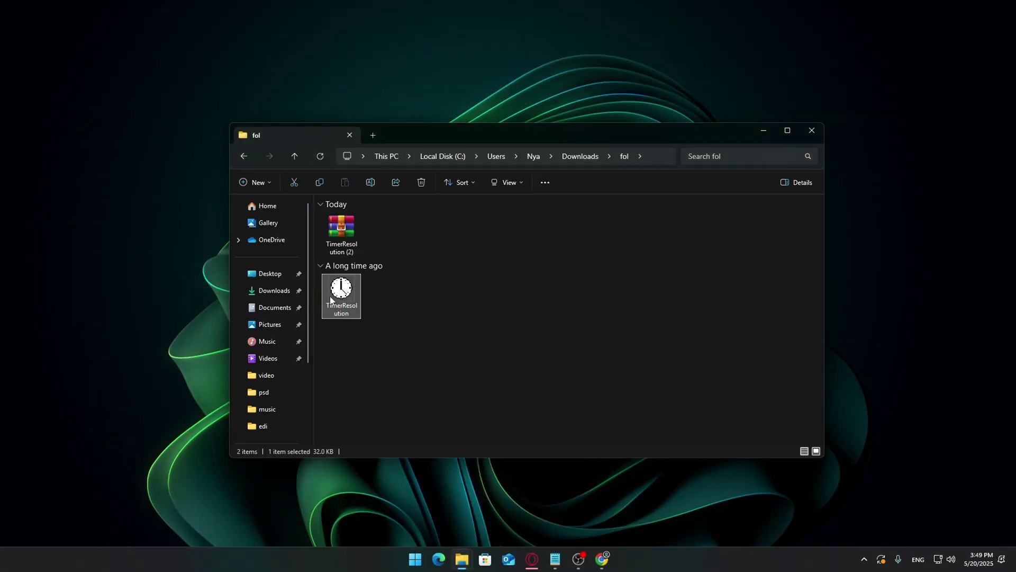
right_click(341, 291)
left_click(409, 280)
left_click(412, 281)
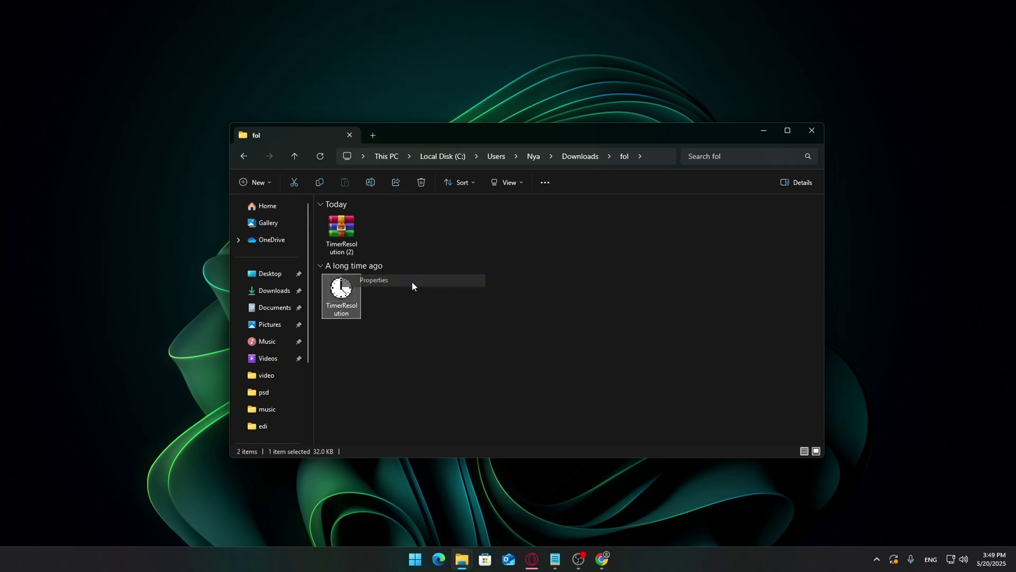
- Enable Windows Vista compatibility mode and run as administrator, then apply and confirm
left_click(503, 244)
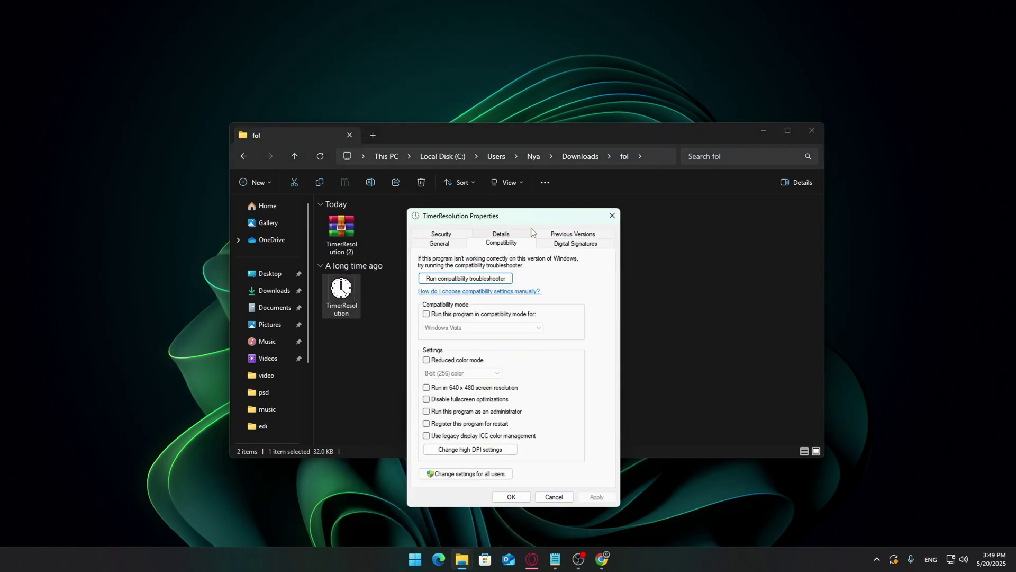
left_click_drag(540, 223, 555, 158)
left_click(486, 248)
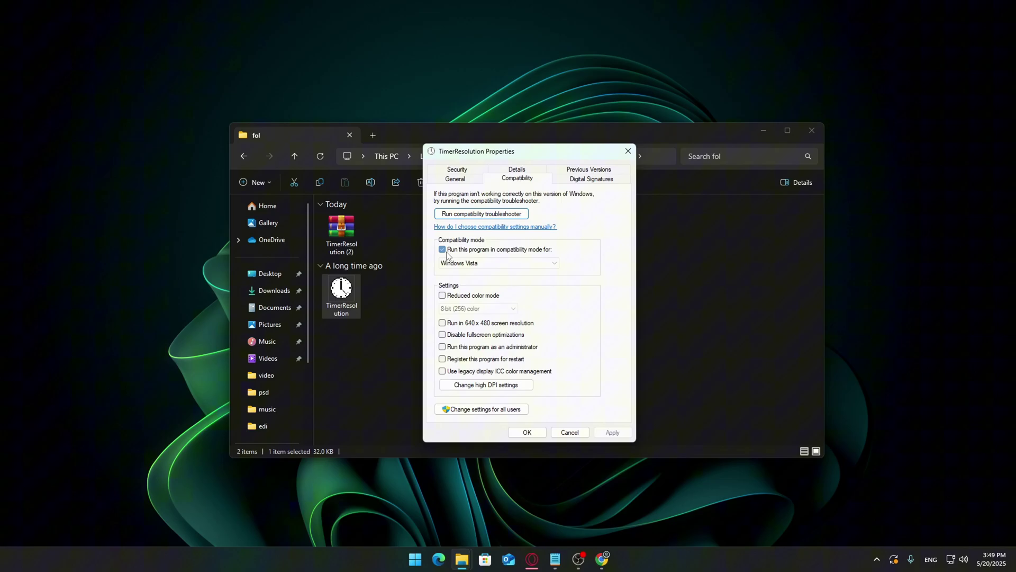
left_click(497, 263)
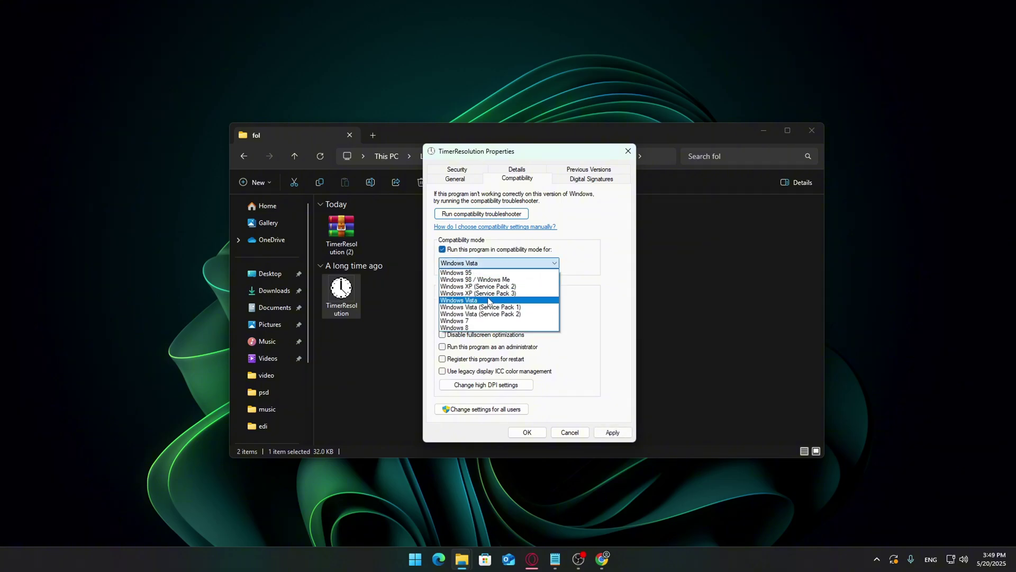
left_click(488, 301)
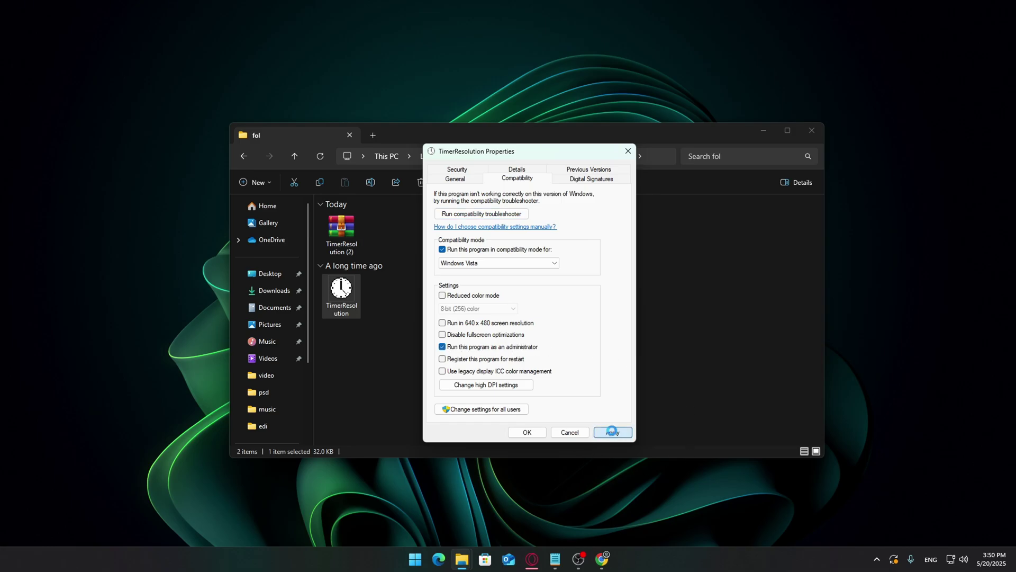
left_click(612, 432)
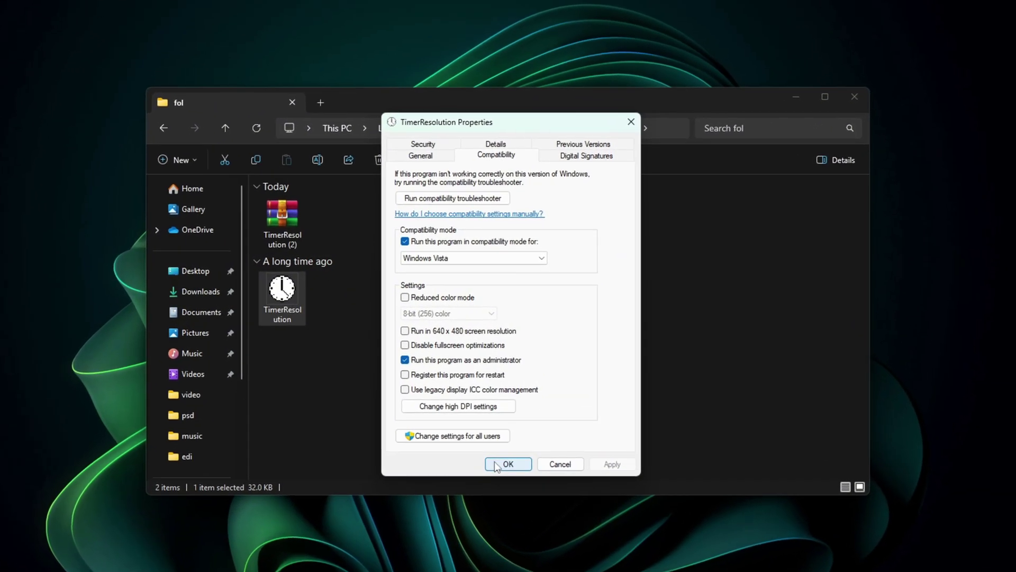
left_click(500, 459)
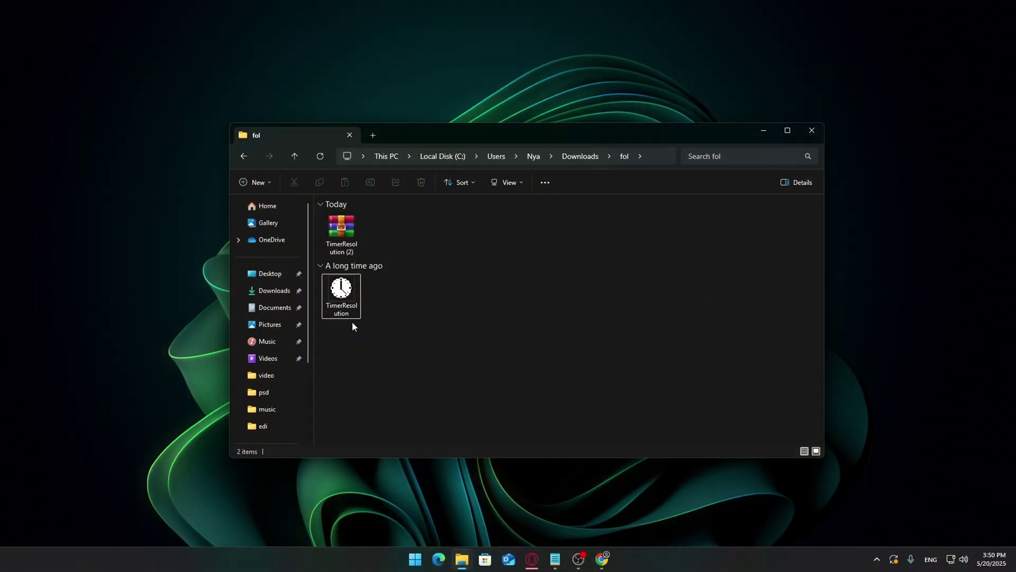
- Launch TimerResolution, choose Maximum for 0.500 ms, minimize Explorer, and close the dialog
double_click(343, 302)
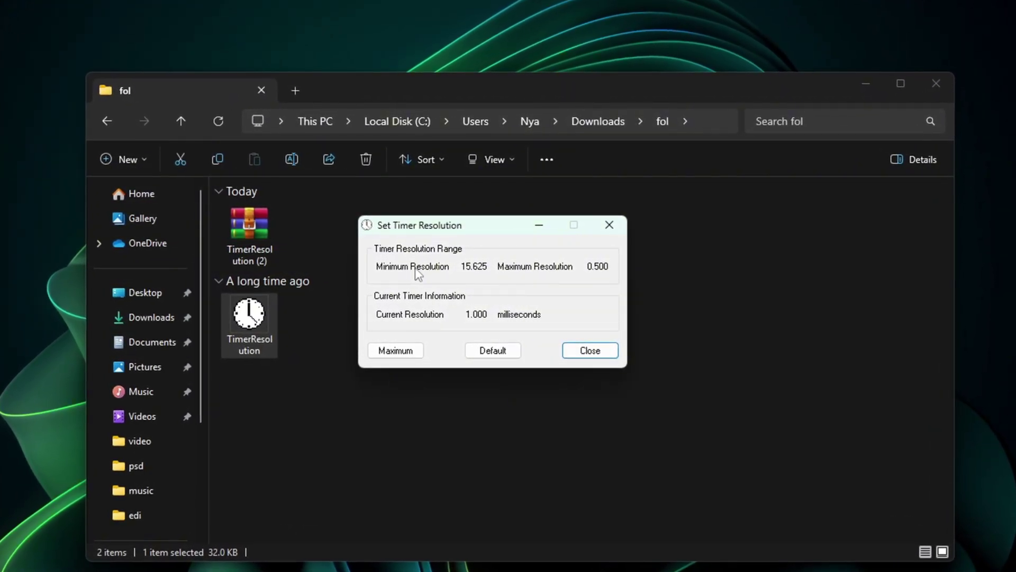
left_click(396, 353)
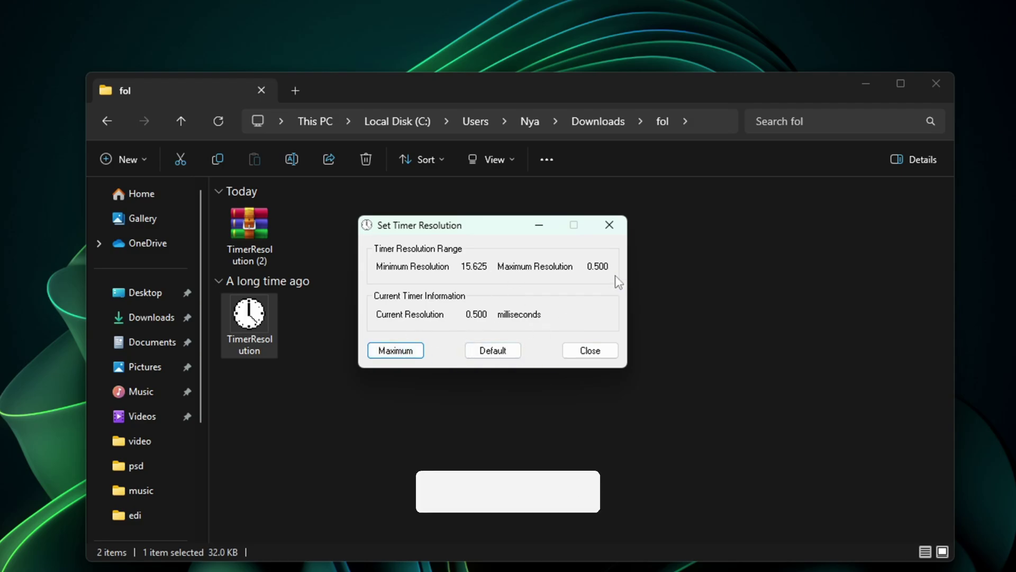
left_click(860, 101)
left_click(866, 83)
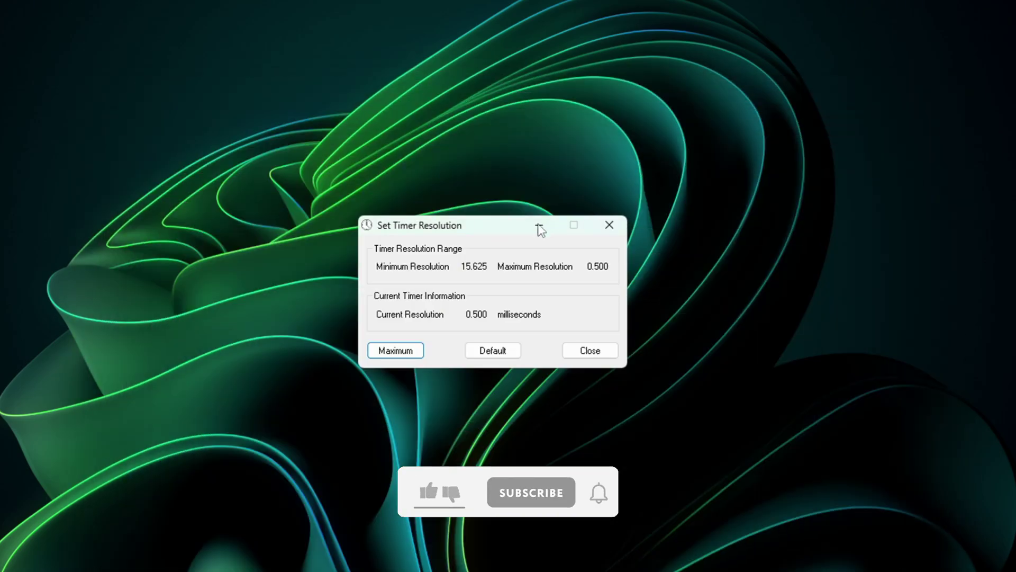
left_click_drag(490, 229, 511, 226)
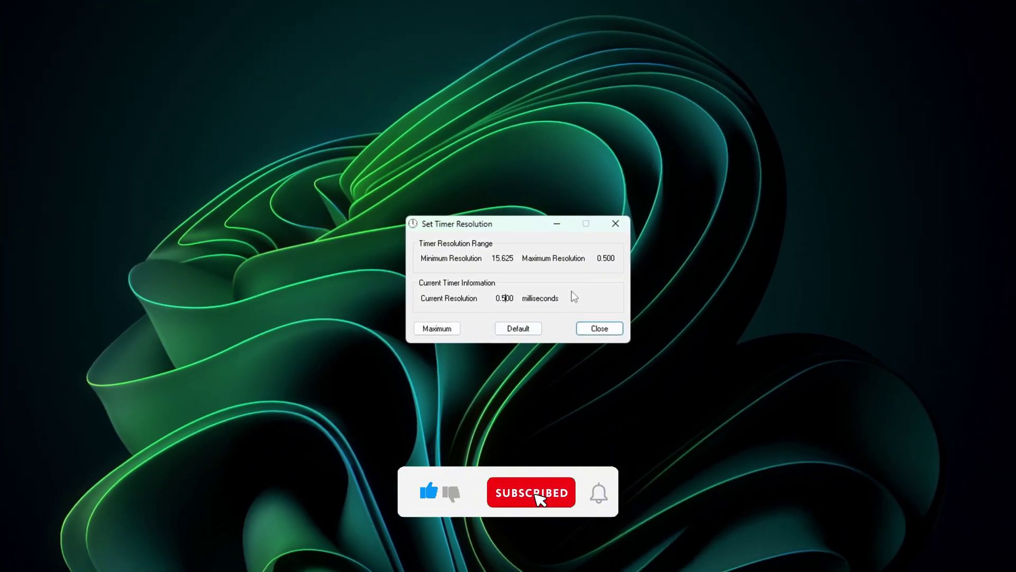
left_click(593, 323)
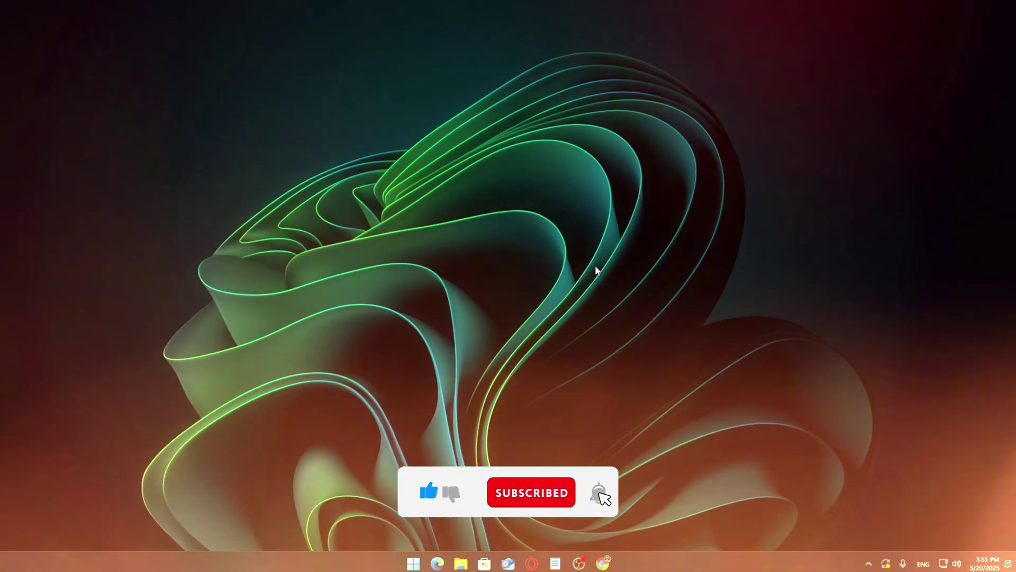
- In an administrator Command Prompt, run bcdedit useplatformtick yes, disabledynamictick yes, useplatformclock true
key("super")
type("cmd")
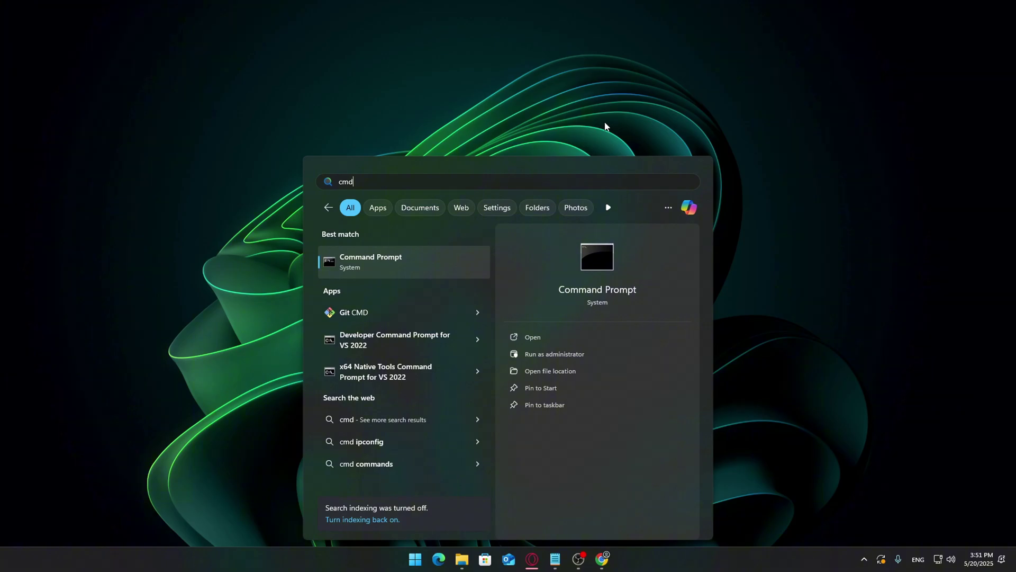
left_click(555, 353)
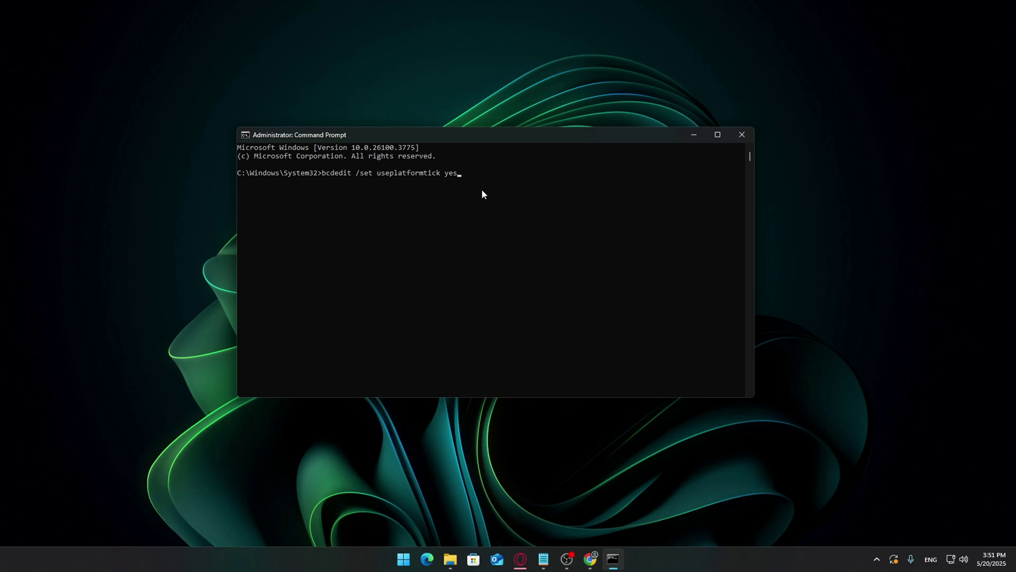
key("Return")
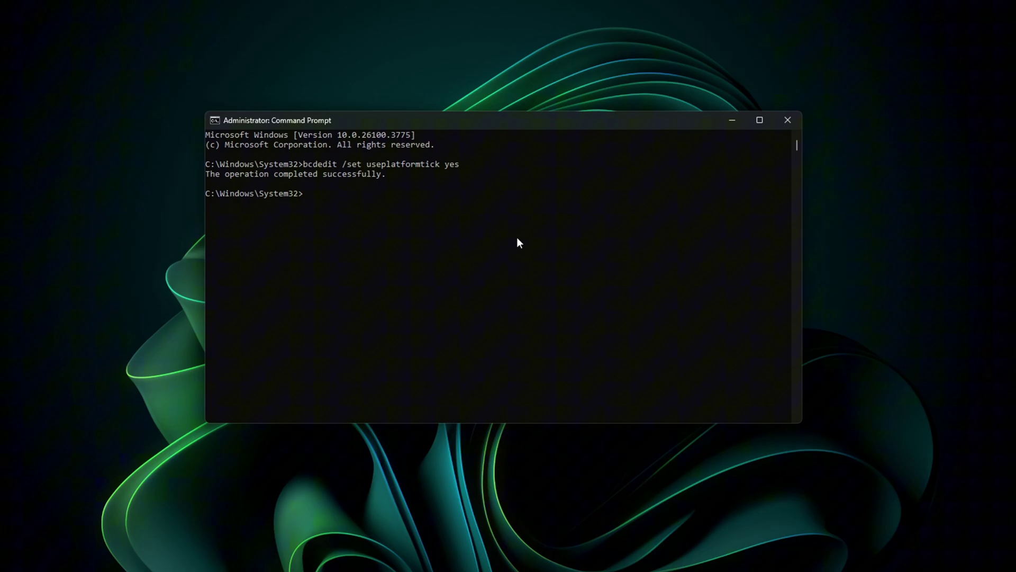
left_click_drag(390, 165, 208, 167)
key("Return")
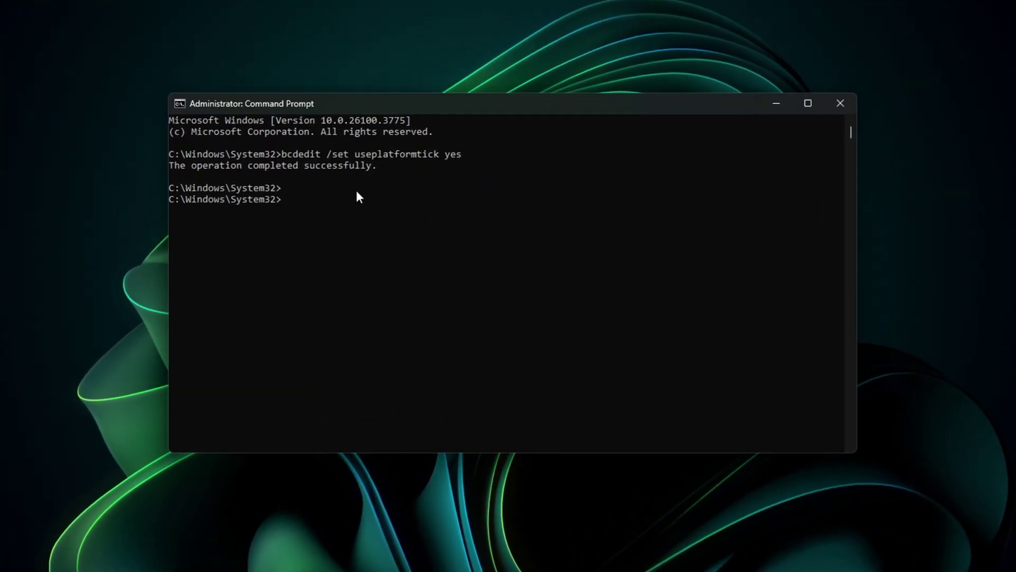
key("ctrl+v")
key("Return")
double_click(352, 212)
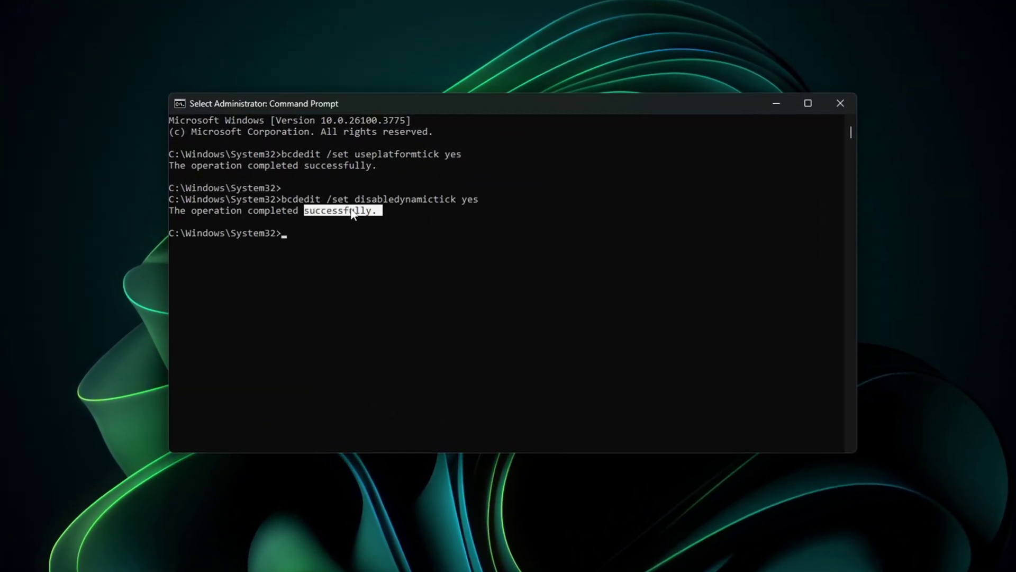
key("ctrl+v")
key("Return")
- Highlight the three successful bcdedit settings in the console output
left_click_drag(381, 305, 290, 210)
left_click(407, 211)
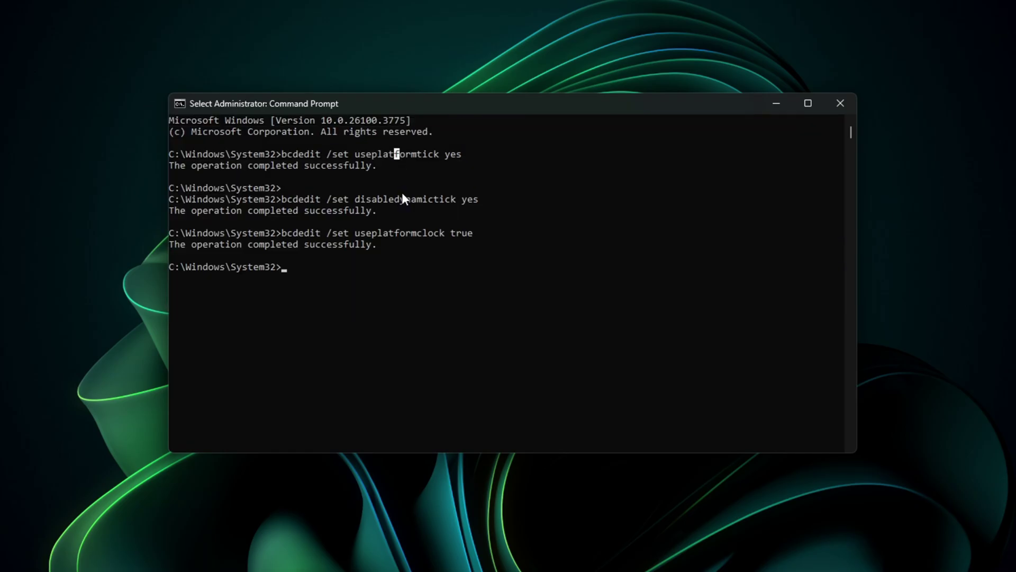
double_click(402, 199)
double_click(415, 233)
left_click(394, 169)
double_click(403, 154)
left_click(453, 255)
type("8")
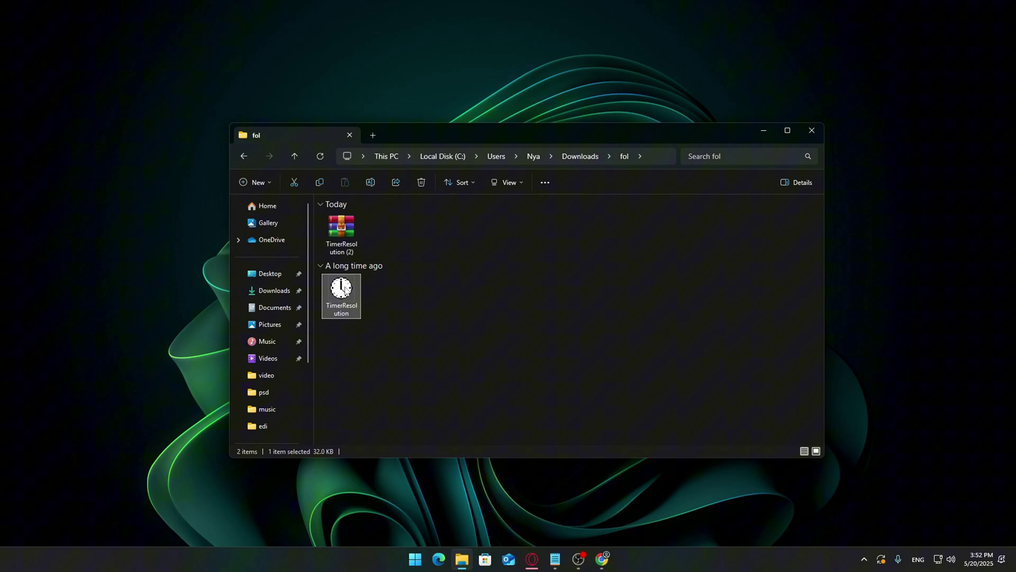
- Reopen TimerResolution, apply Maximum to confirm 0.500 ms current resolution, then minimize it
double_click(345, 289)
left_click_drag(536, 192, 516, 208)
left_click(458, 298)
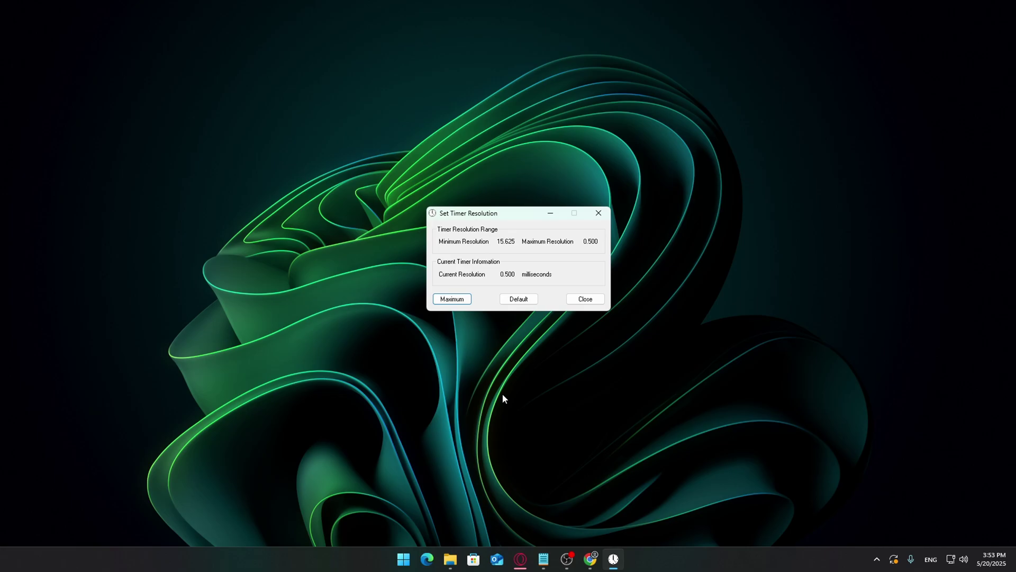
left_click_drag(498, 274, 523, 270)
left_click_drag(516, 274, 499, 275)
left_click(463, 299)
left_click(553, 216)
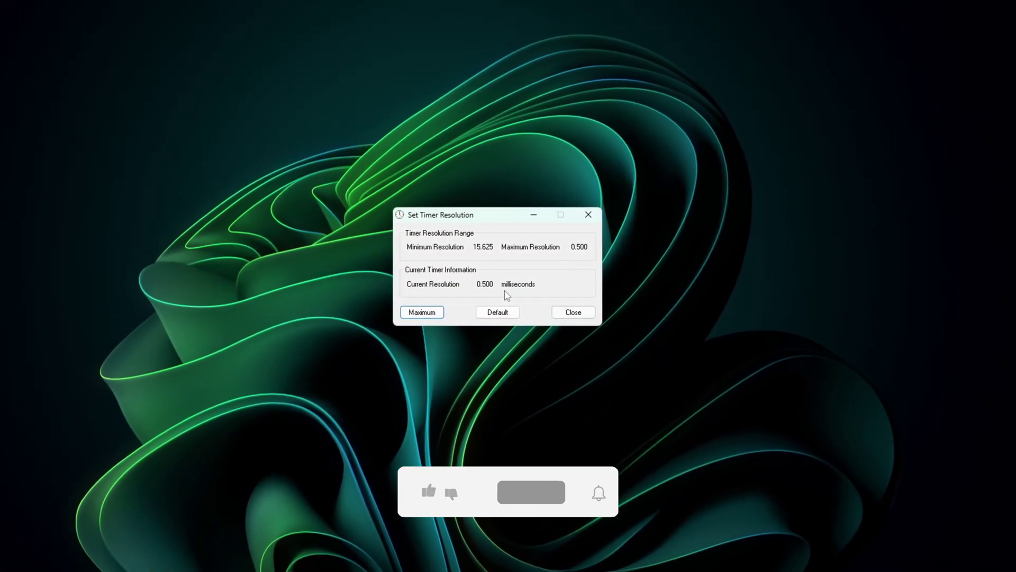
double_click(482, 285)
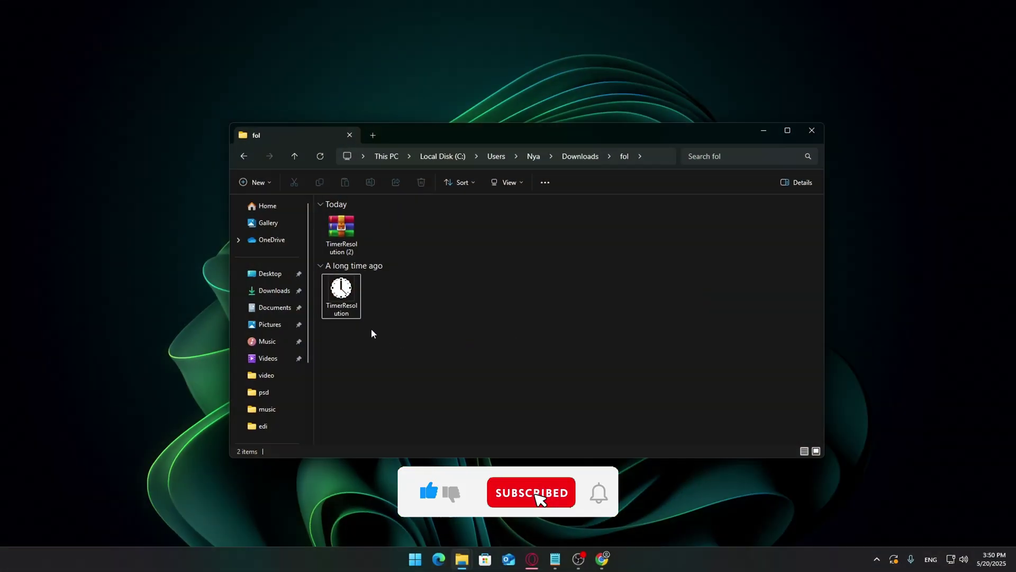
double_click(341, 293)
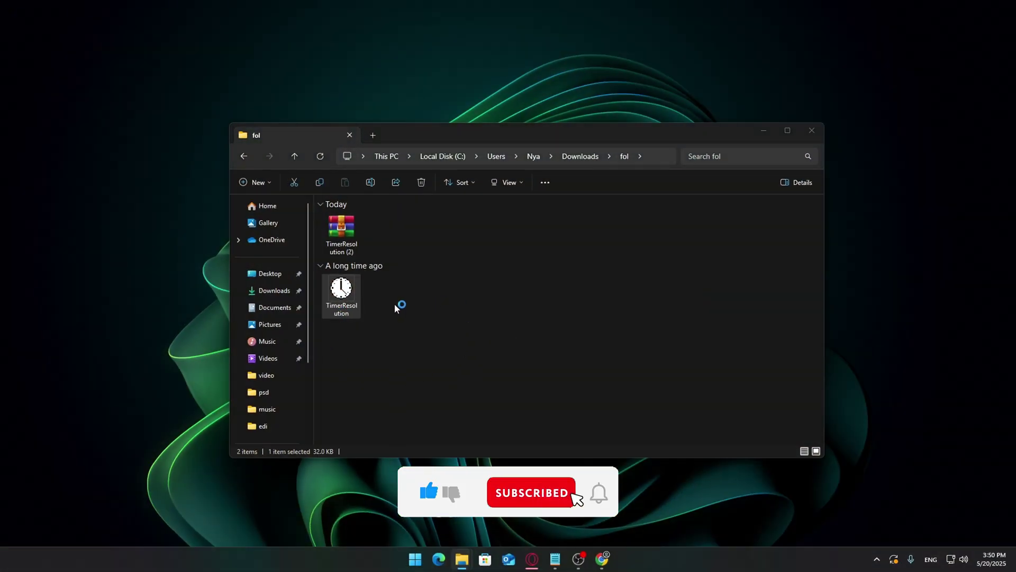